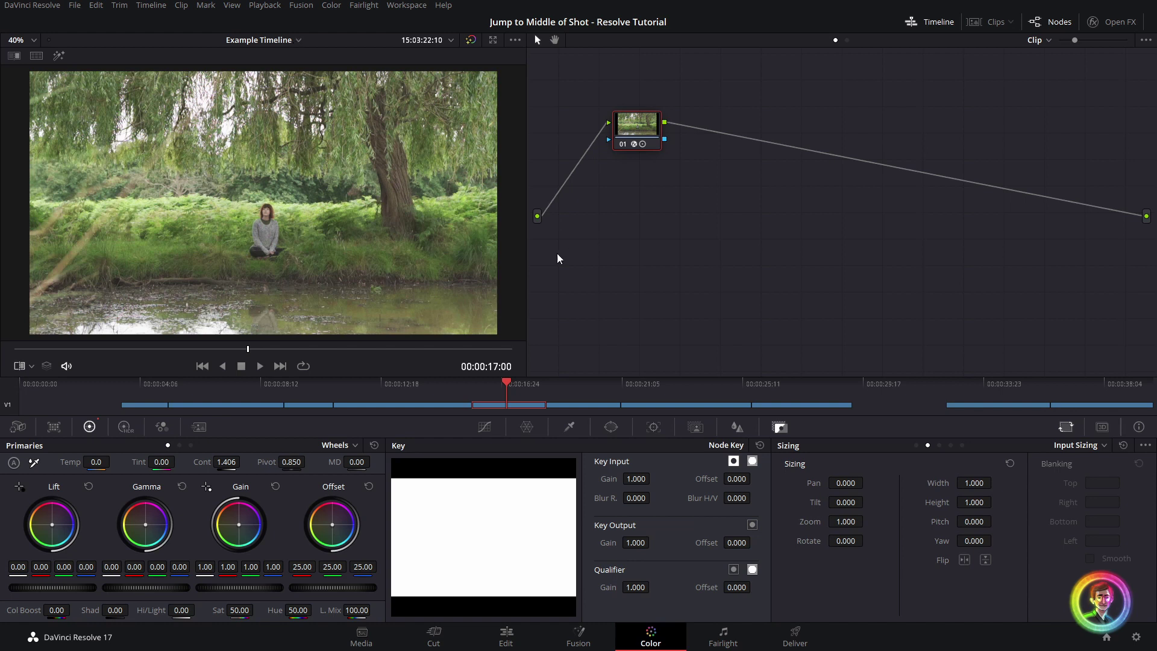
- Turn on the offline reference wipe and select the previous clip, C0028, with the woman lying in ferns
key("ctrl+w")
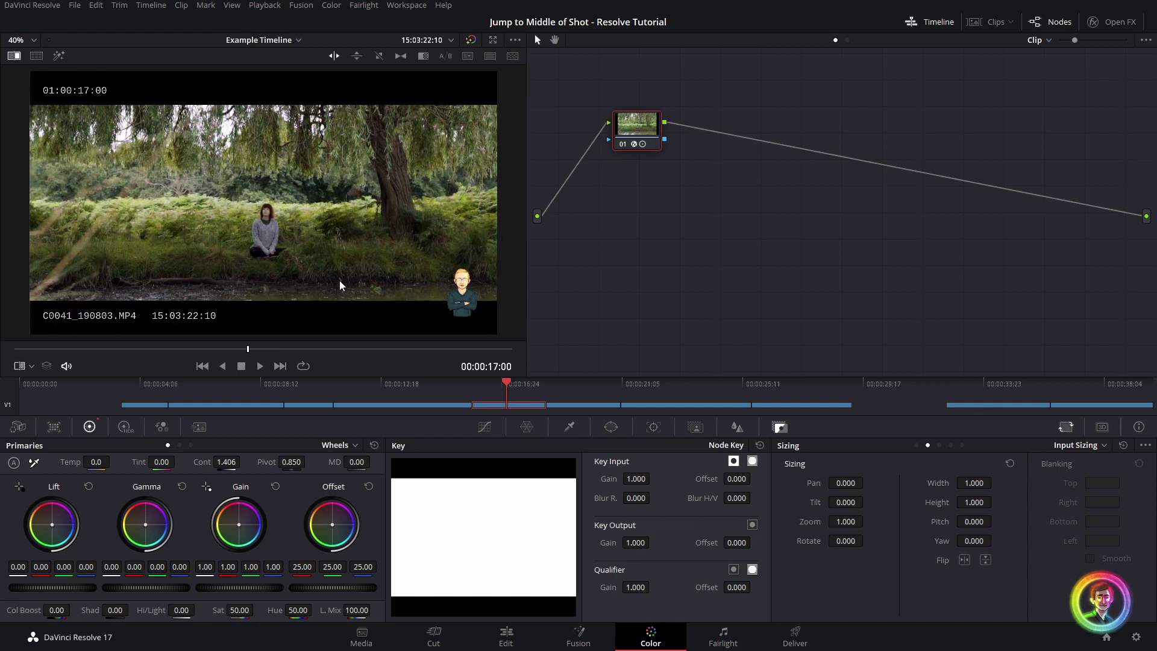
left_click(404, 395)
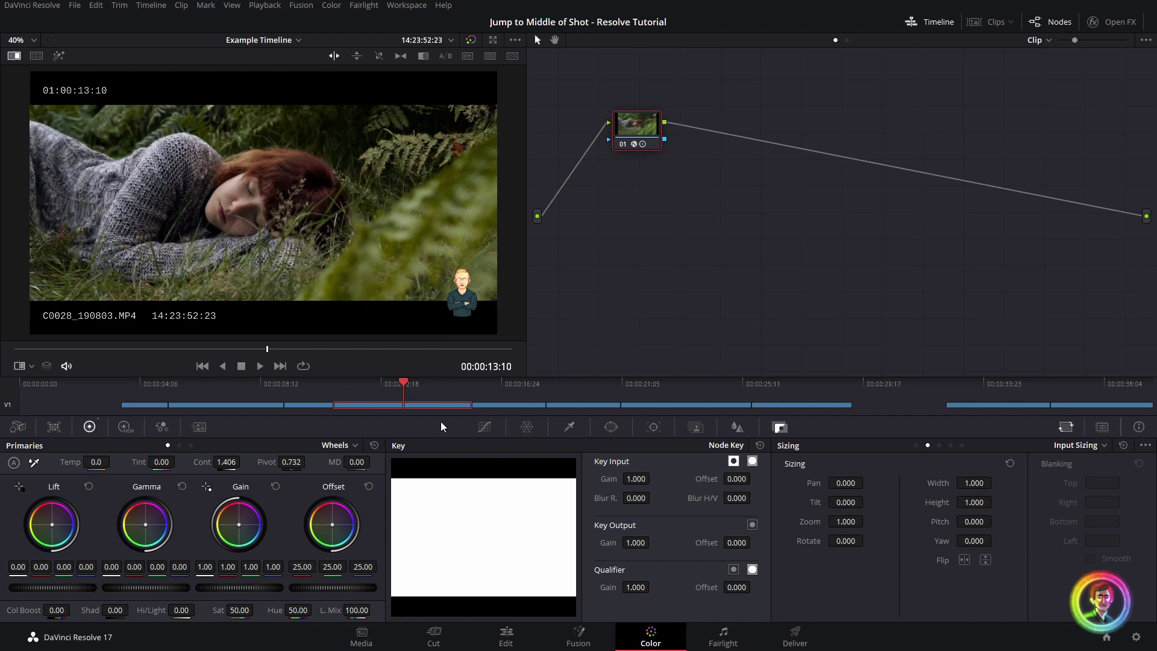
- Confirm Offline reference mode and split the viewer between the live fern shot and the offline reference
key("ctrl+w")
right_click(291, 186)
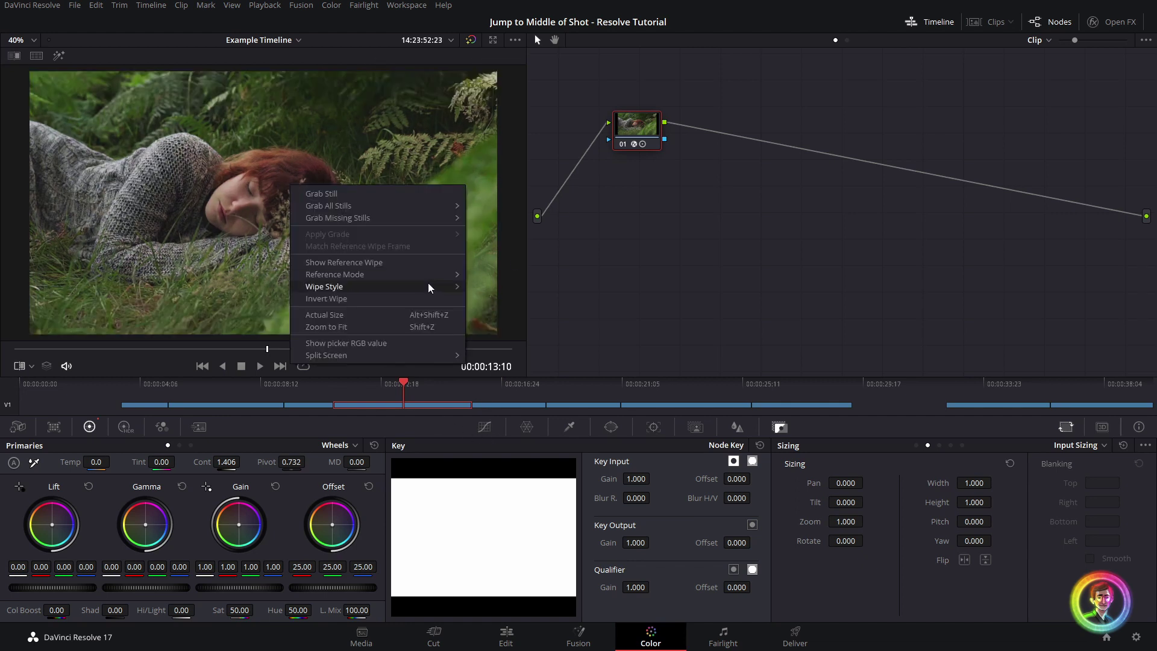
mouse_move(427, 277)
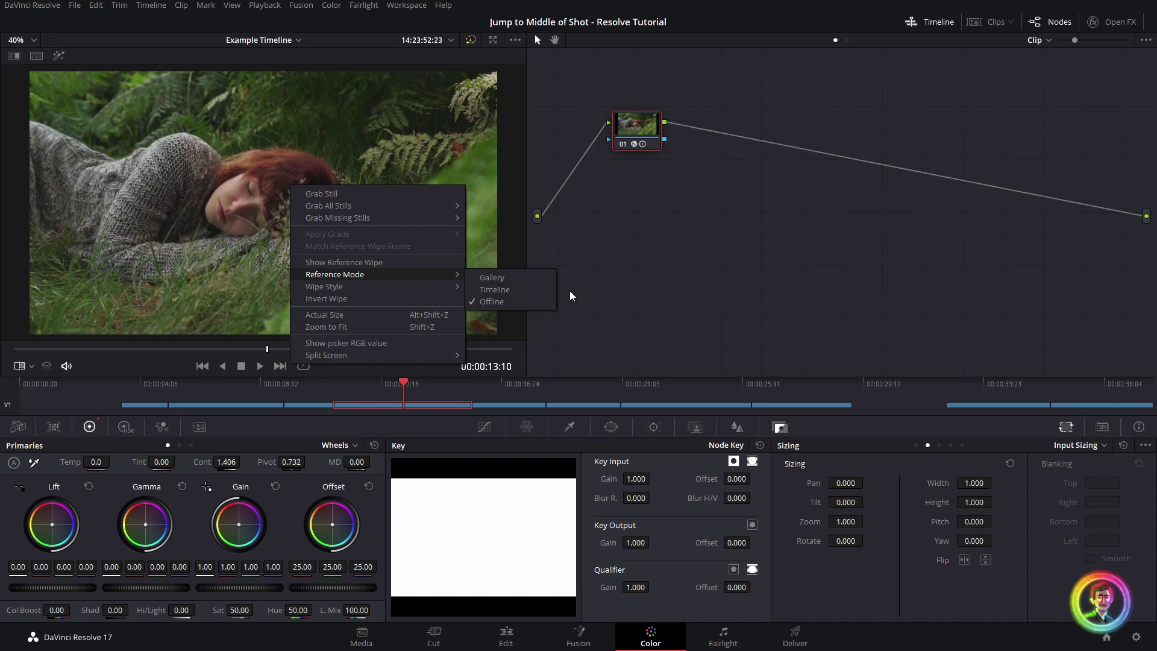
left_click(534, 302)
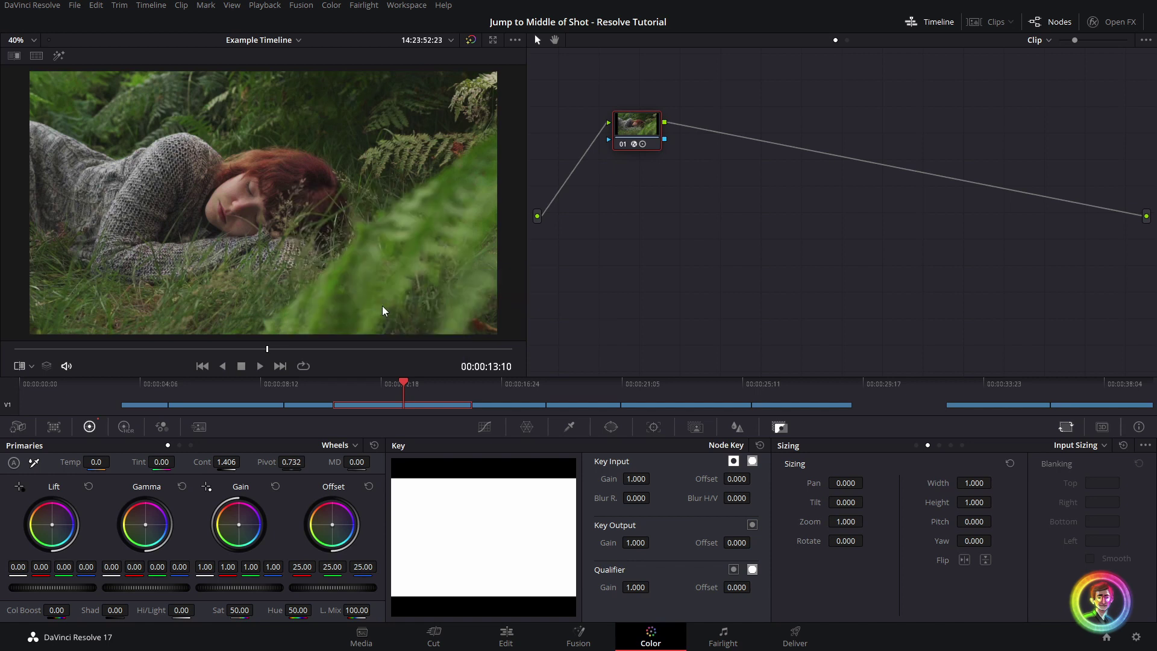
key("ctrl+w")
left_click_drag(95, 235, 257, 235)
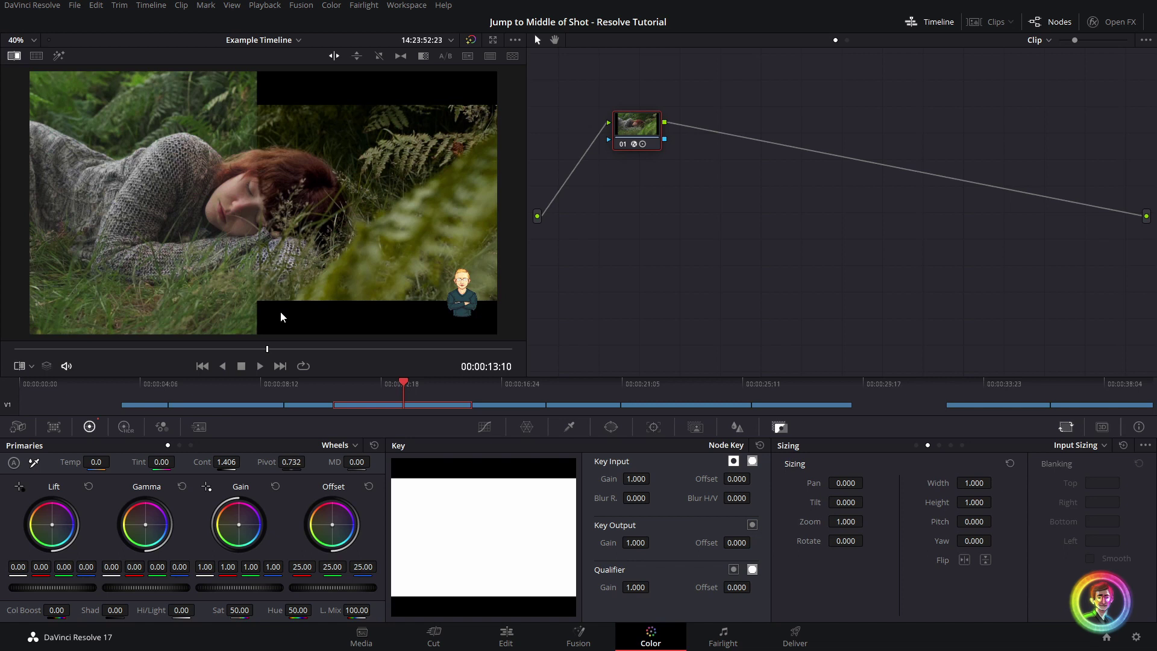
- Hide the wipe, scrub back to 00:00:12:18, check the shot's start and end, then park mid-shot at 00:00:13:07
key("ctrl+w")
left_click_drag(403, 381, 384, 382)
key("Up")
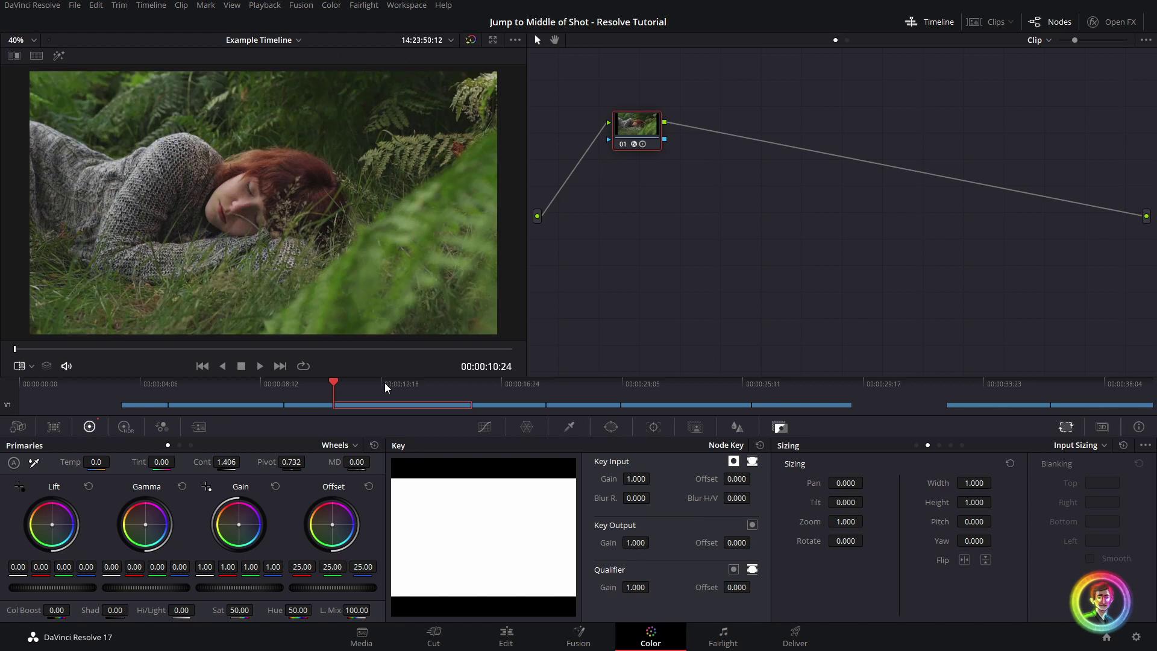
key("End")
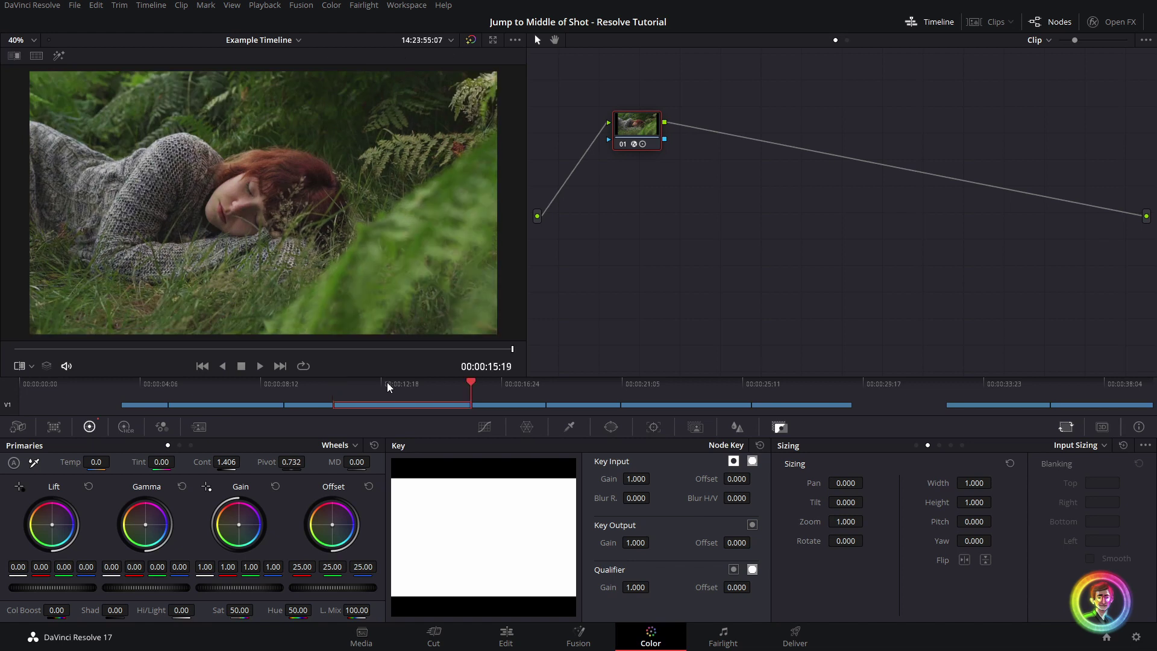
left_click(403, 394)
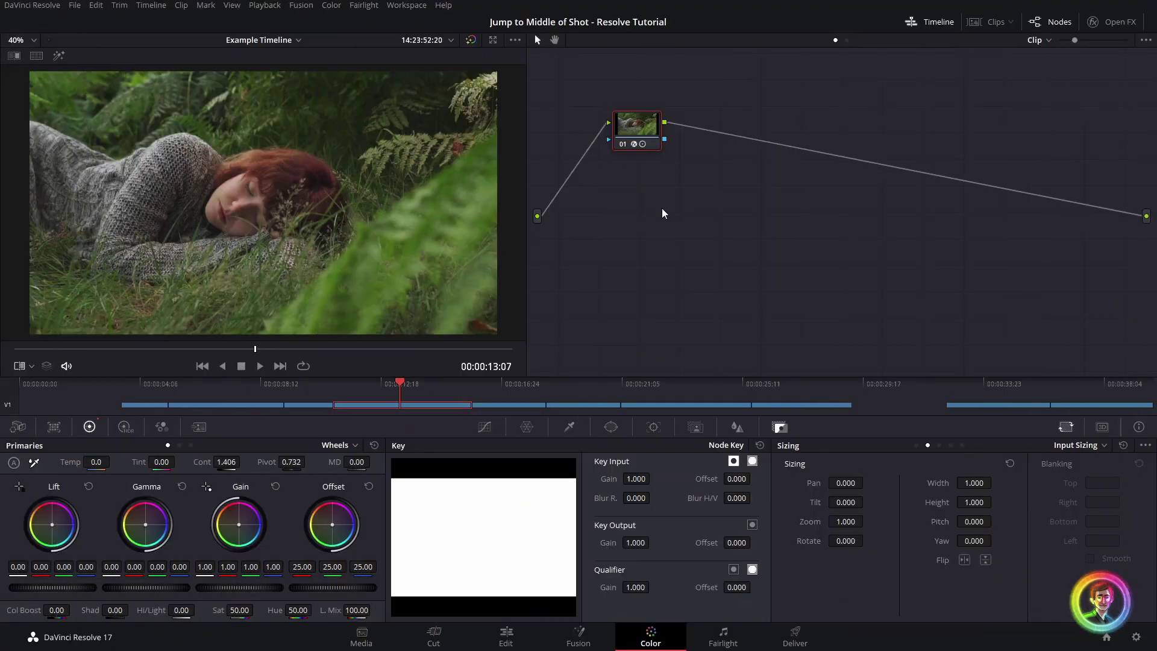
- In Preferences > User > Color, set Automatically cue to 9999 frames and save
left_click(74, 5)
mouse_move(32, 5)
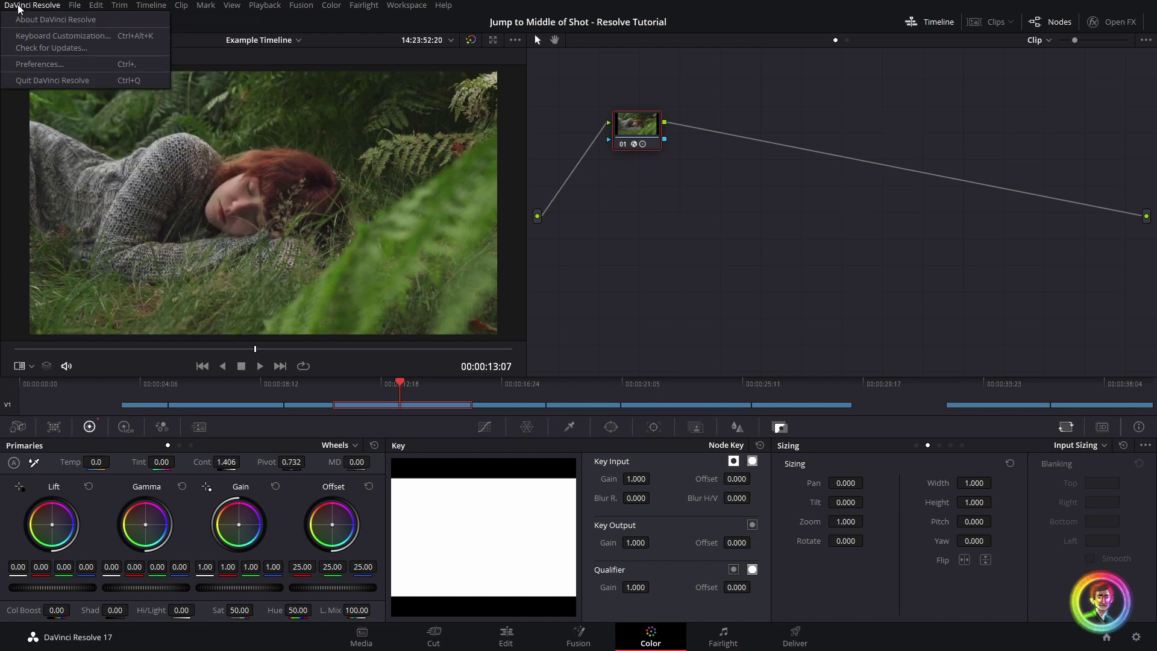
left_click(40, 63)
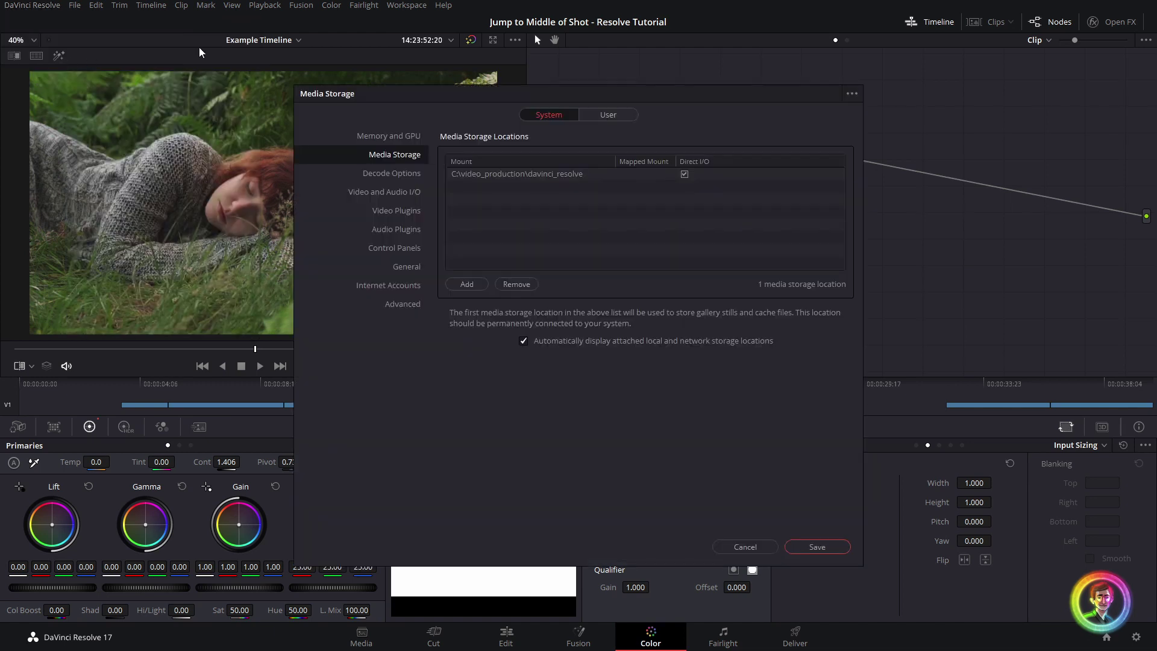
left_click(618, 115)
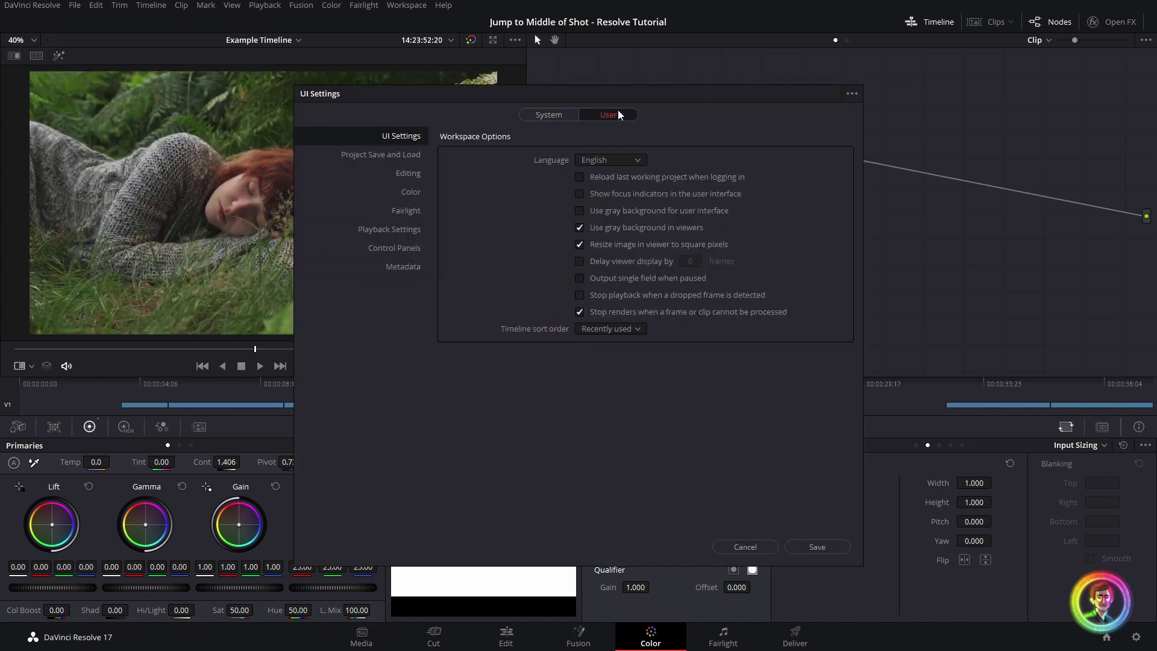
left_click(404, 193)
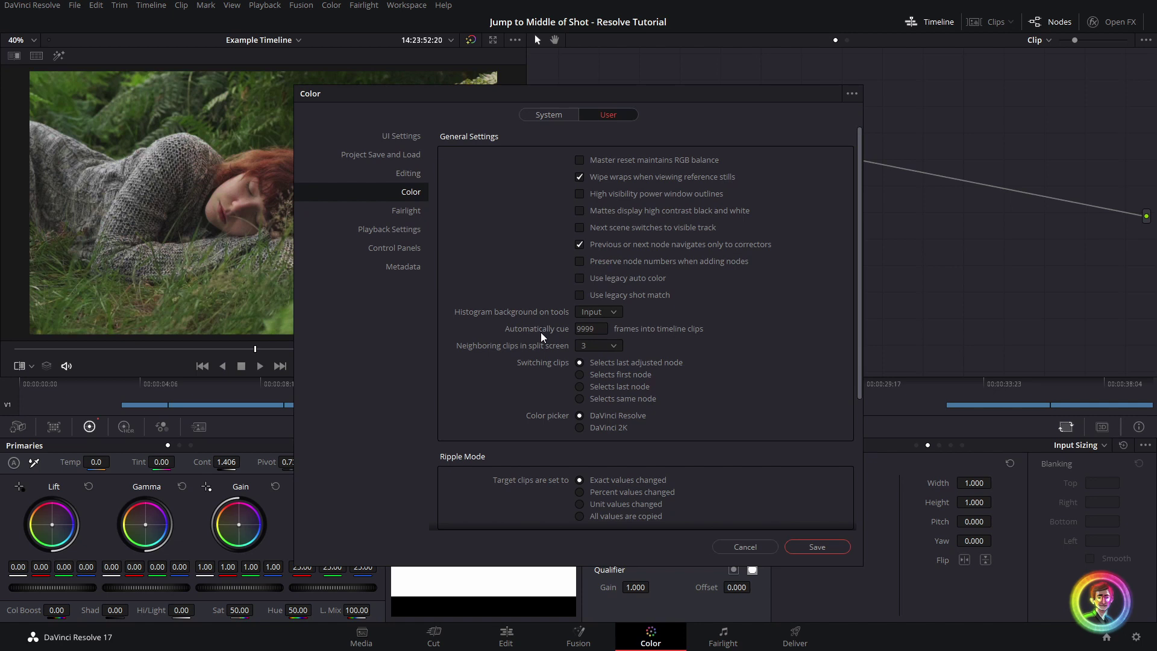
double_click(591, 328)
type("0")
key("Return")
left_click(590, 328)
key("BackSpace")
type("9999")
left_click(807, 546)
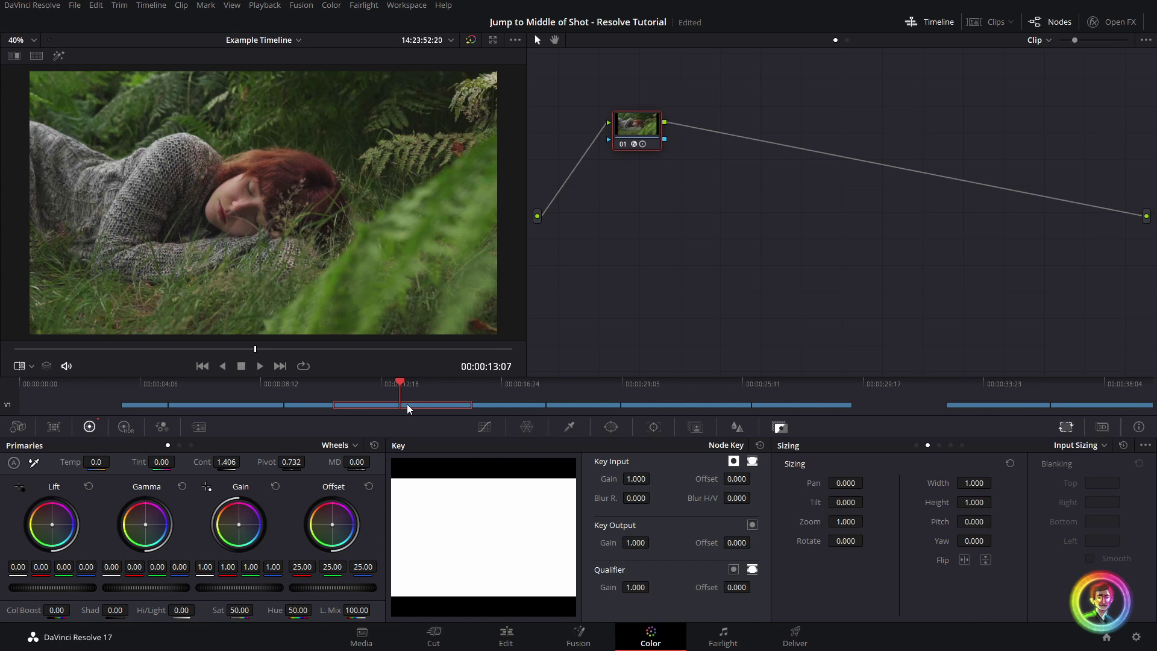
- Hop between shot middles with the Down and Up arrows, ending on the fern shot
key("Down")
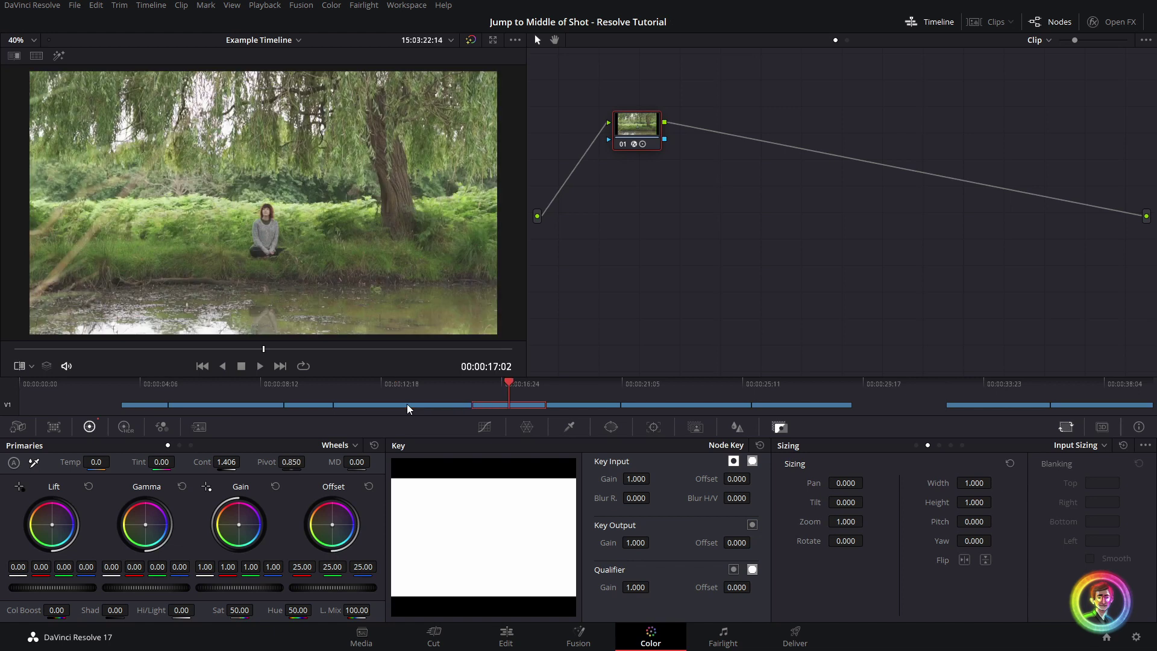
key("Down")
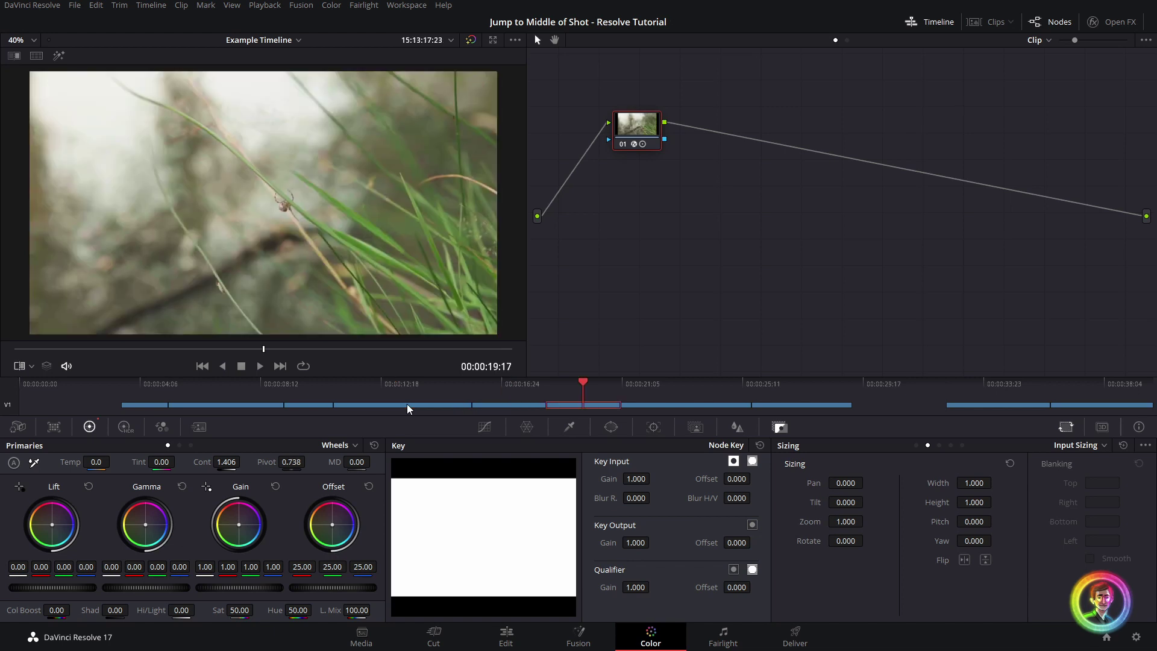
key("Up")
key("Up")
key("Up")
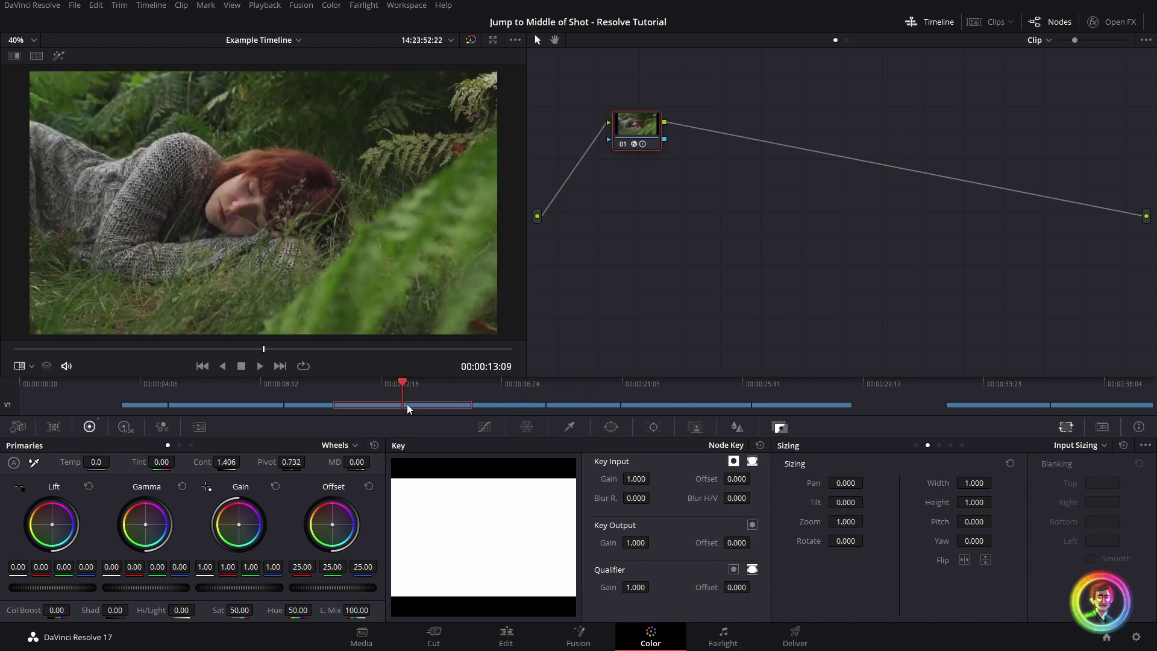
key("Up")
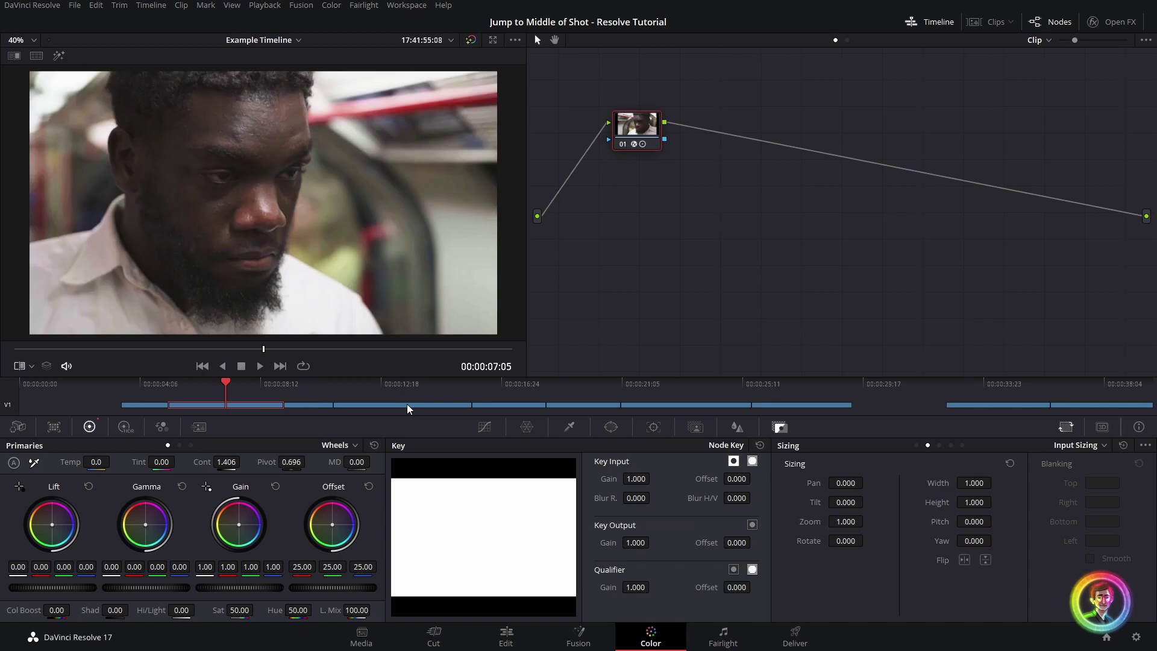
key("Down")
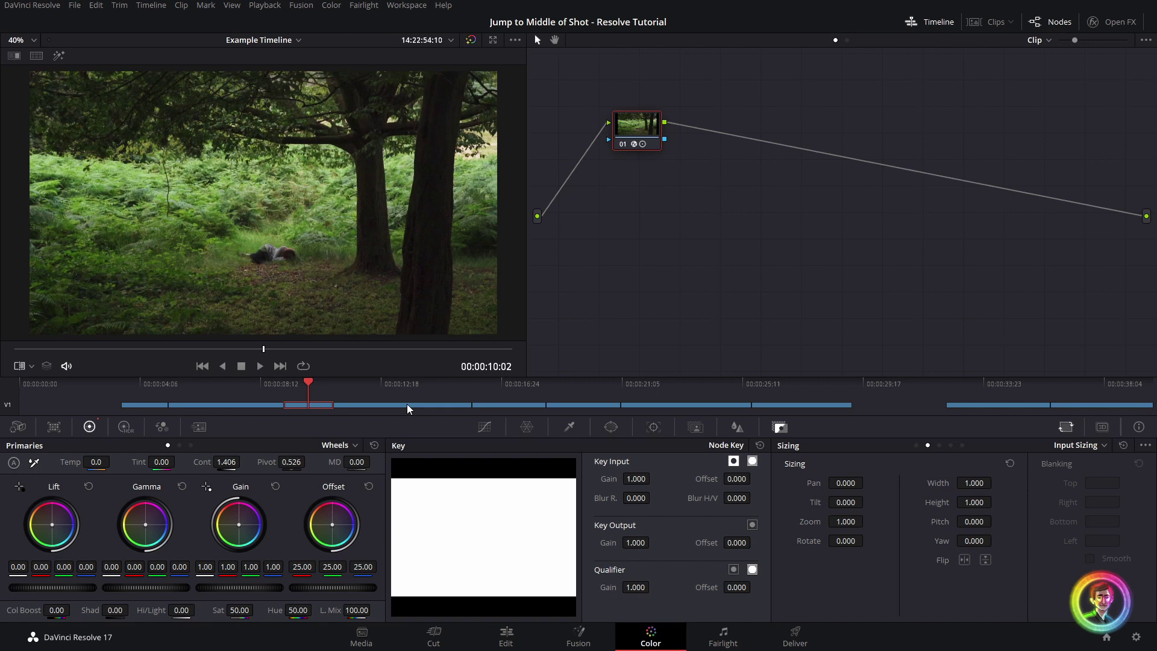
key("Down")
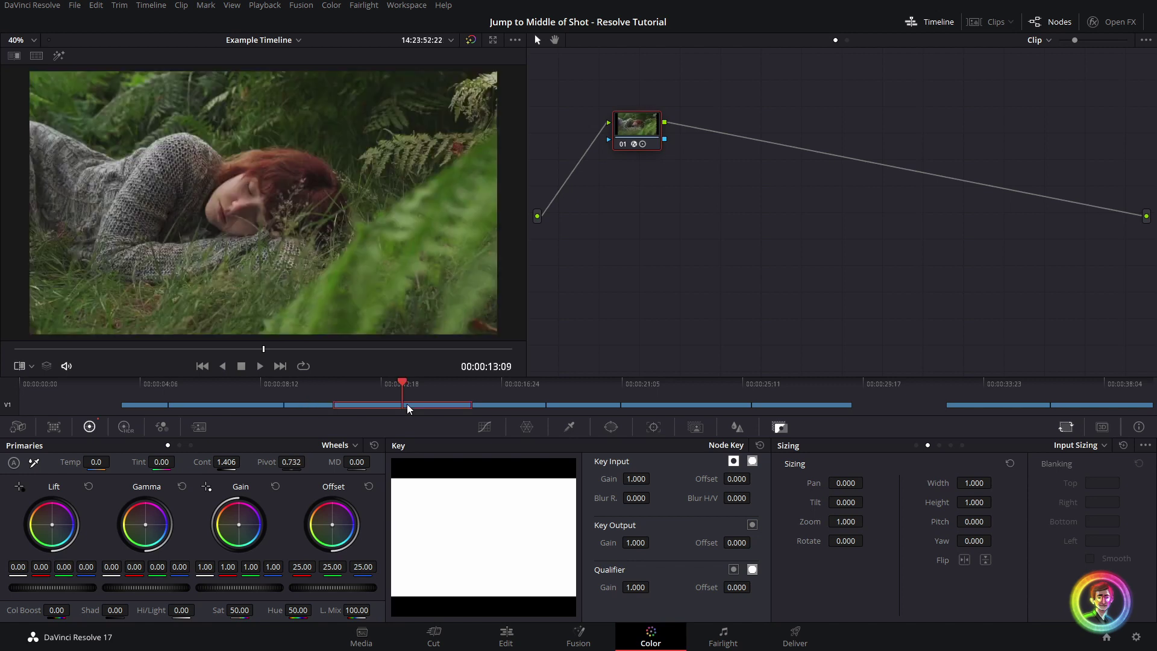
- Check the fern shot's first and last frames, ending at 00:00:15:19, flashing the burn-in to read timecodes
key("ctrl+w")
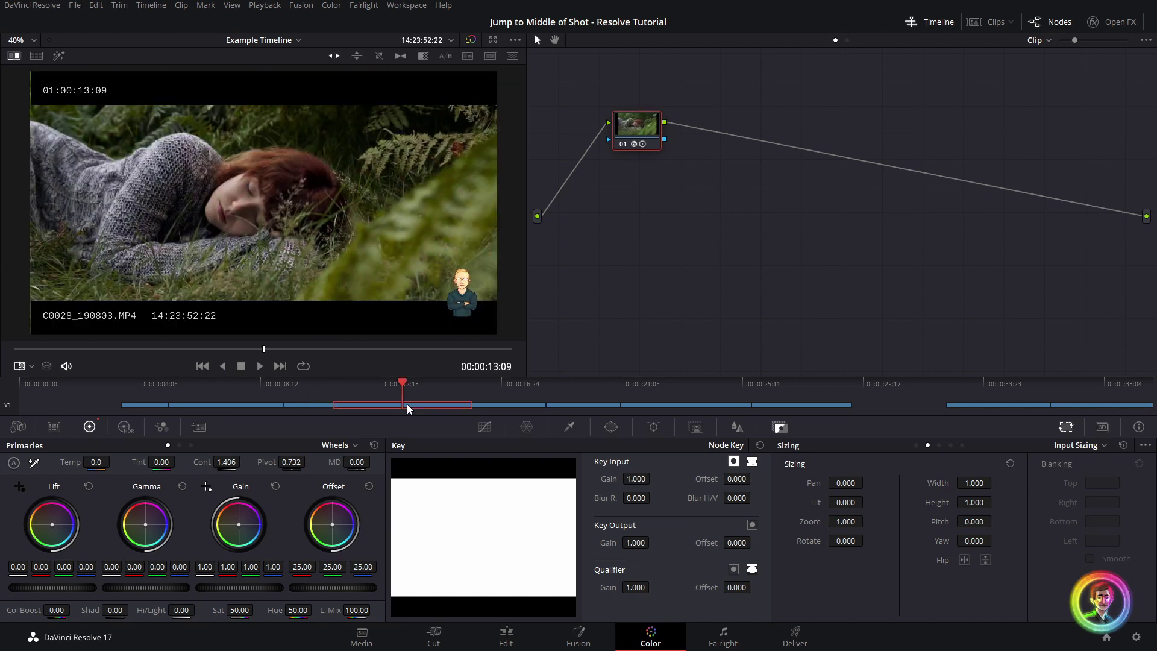
key("ctrl+w")
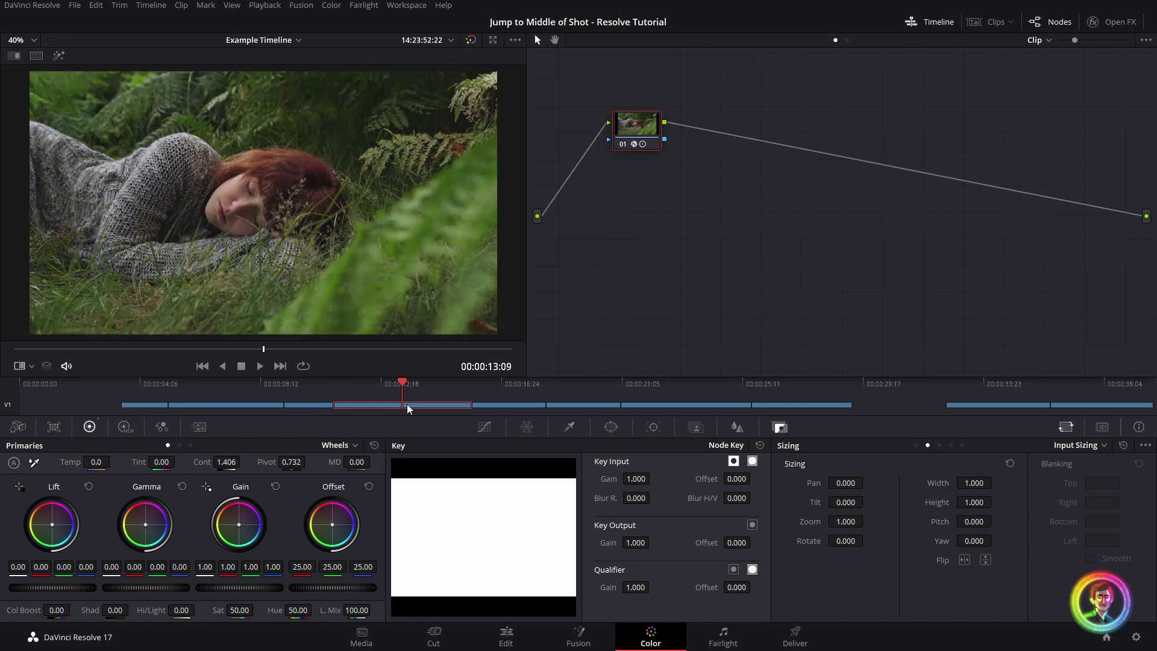
key("Up")
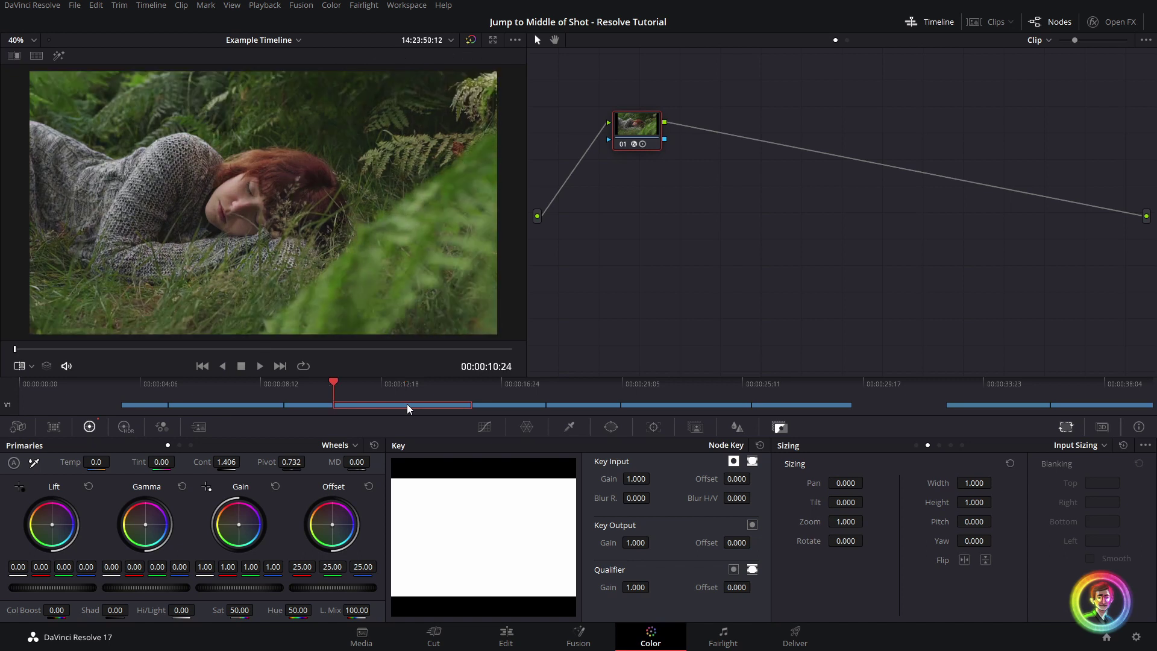
key("ctrl+w")
key("ctrl+w")
key("End")
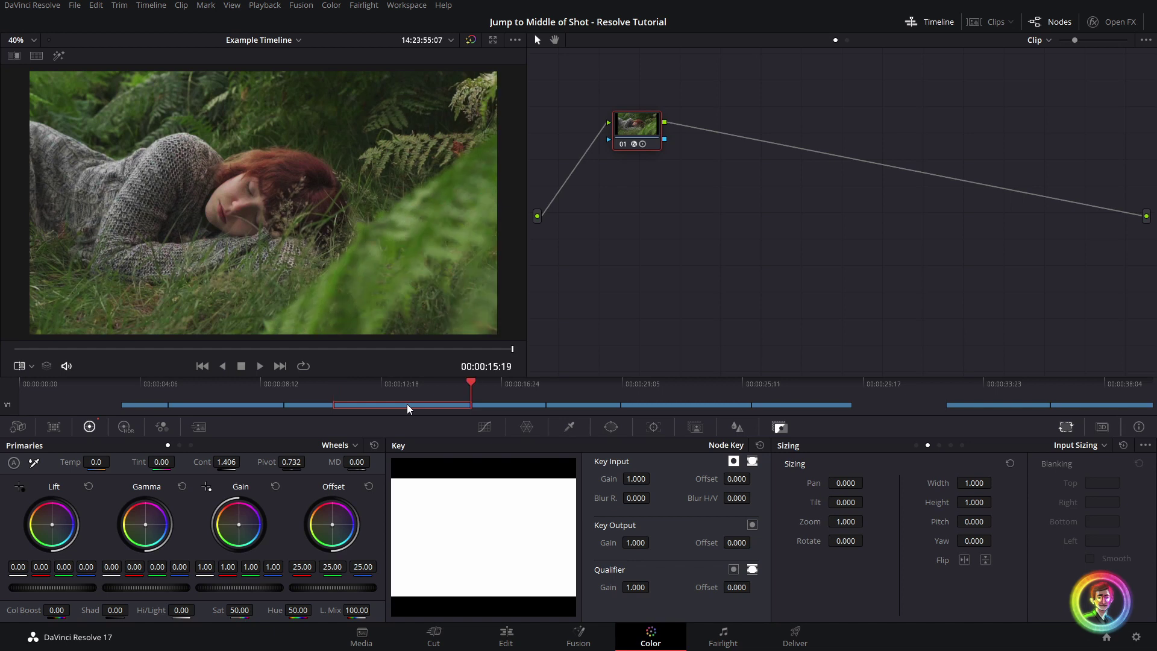
key("ctrl+w")
key("ctrl+w")
- Jump to the middle of shot C0041 and check its first and last frames against the burn-in timecode
key("Down")
key("ctrl+w")
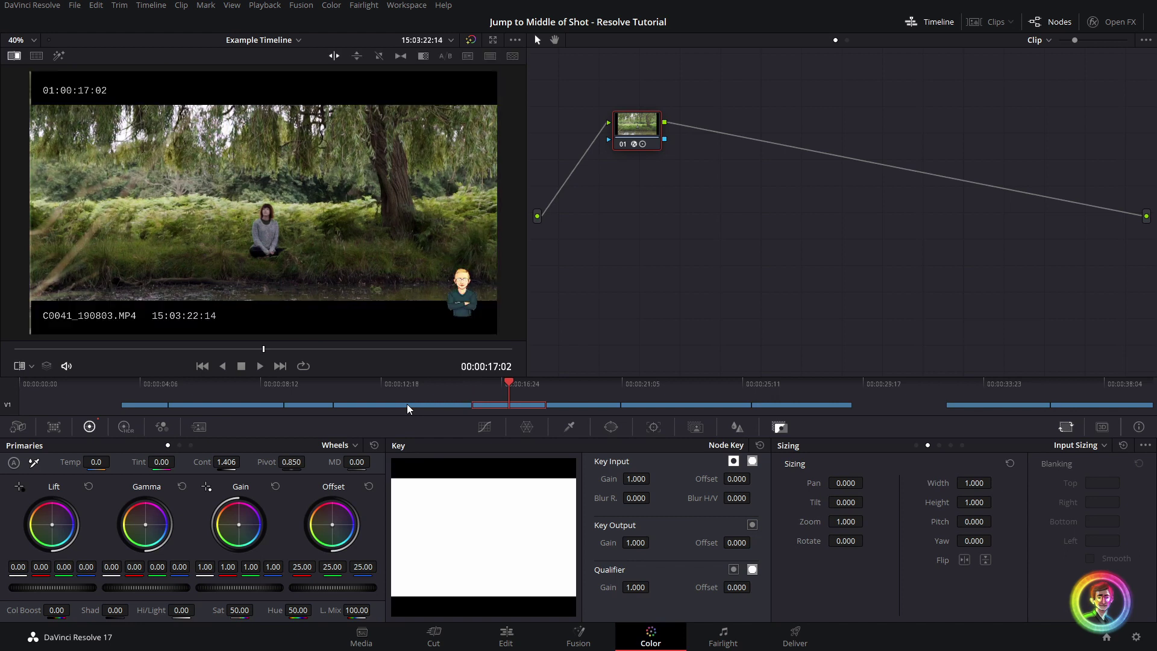
key("ctrl+w")
key("Up")
key("ctrl+w")
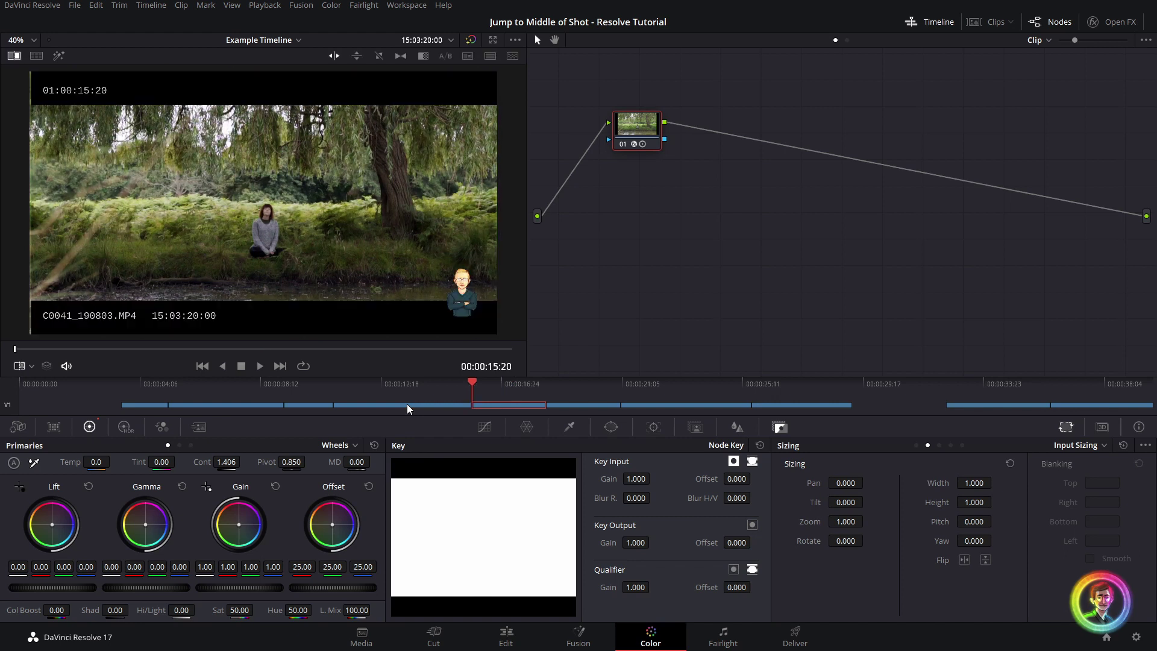
key("ctrl+w")
key("End")
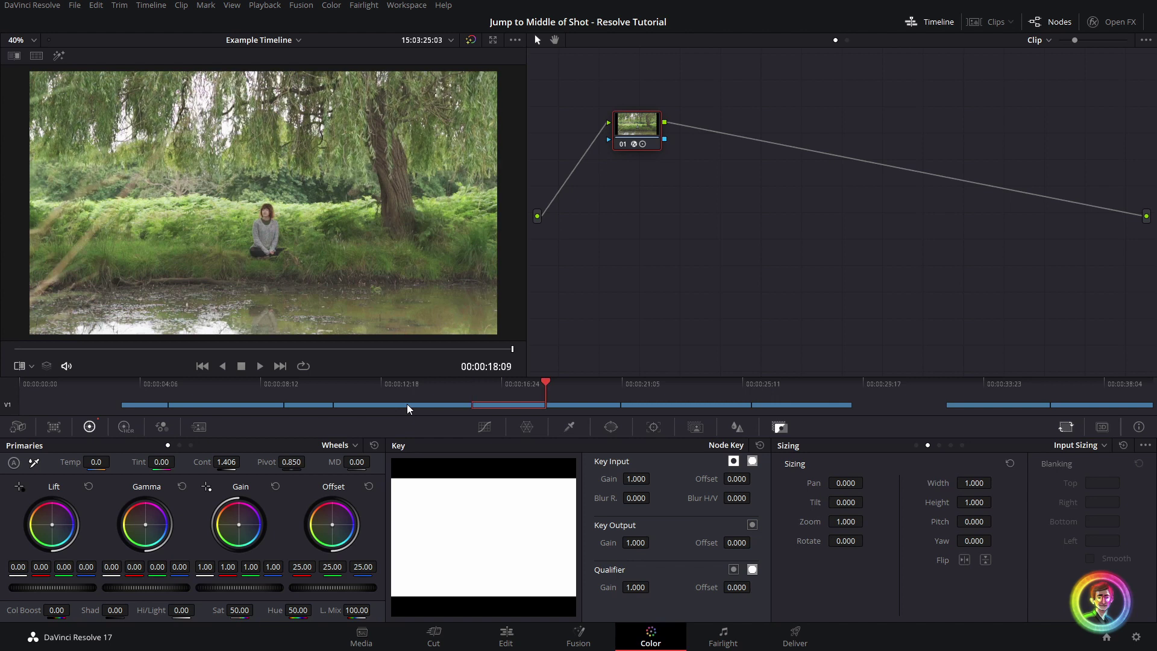
- Move to the middle of shot C0043, then to its first frame at 00:00:18:10, reading the burn-in timecodes
key("ctrl+w")
key("ctrl+w")
key("Down")
key("ctrl+w")
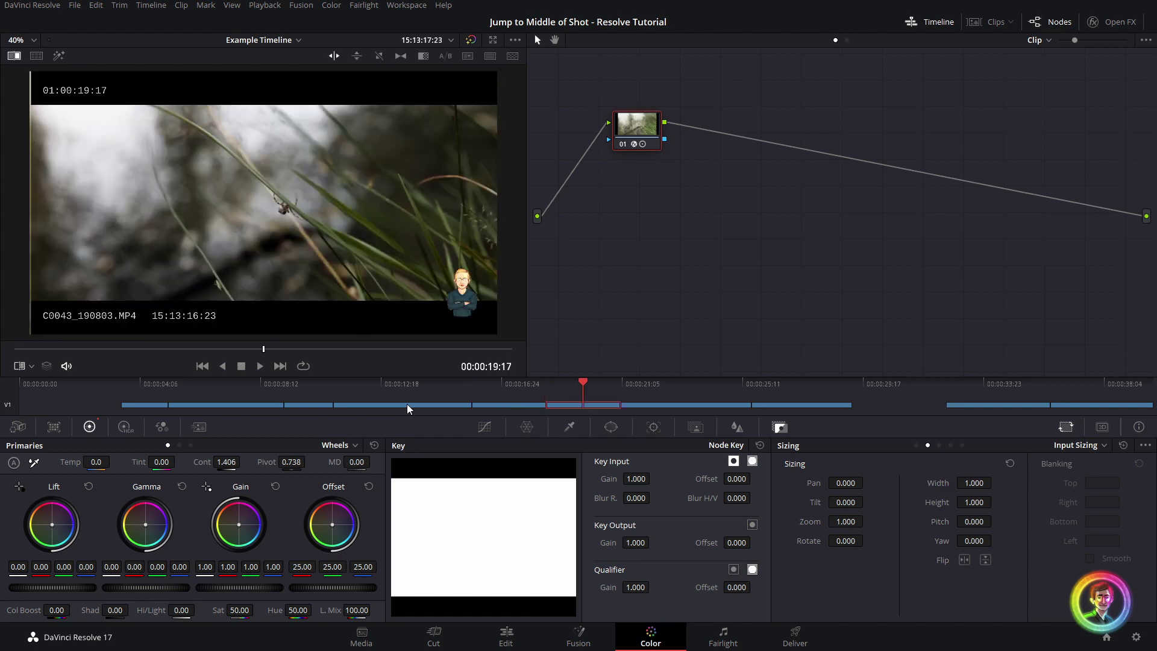
key("ctrl+w")
key("Home")
key("ctrl+w")
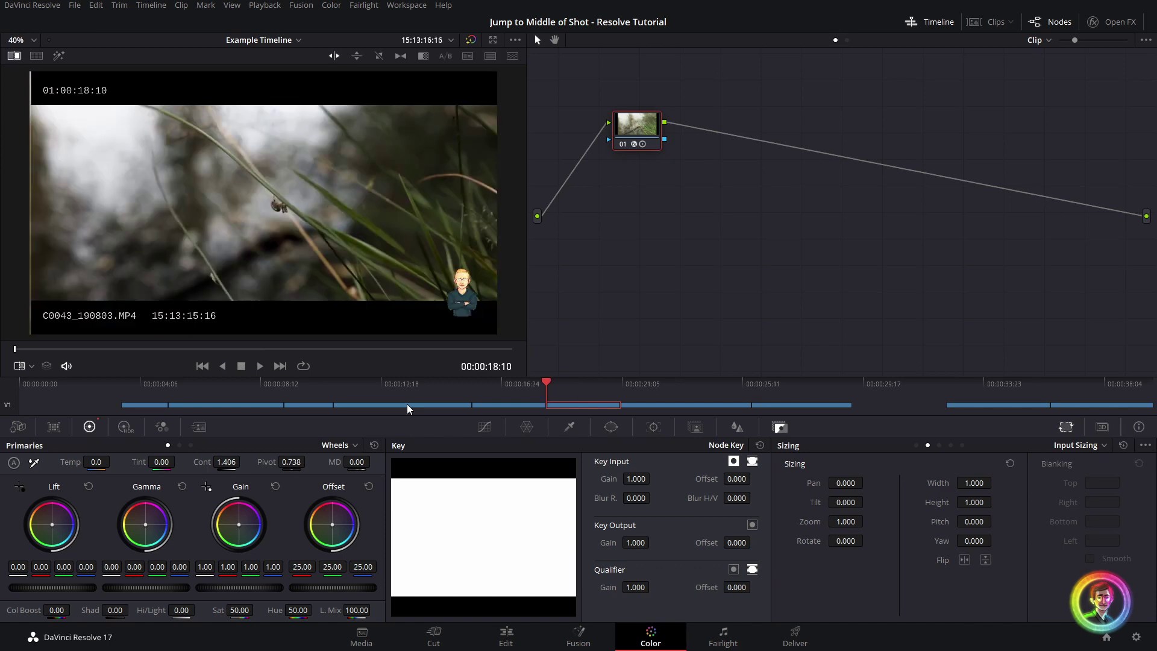
key("ctrl+w")
key("ctrl+w")
key("ctrl+w")
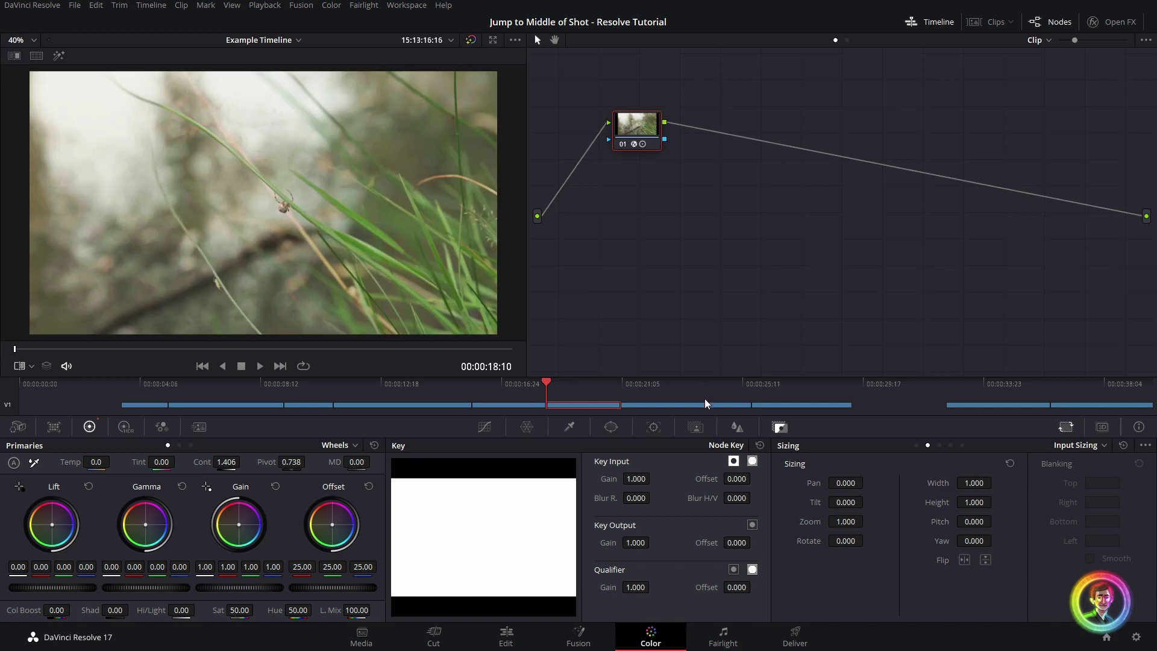
- Slip the C0043 clip's content slightly on the Edit page, then return to the Color page
key("shift+4")
left_click_drag(593, 517, 649, 526)
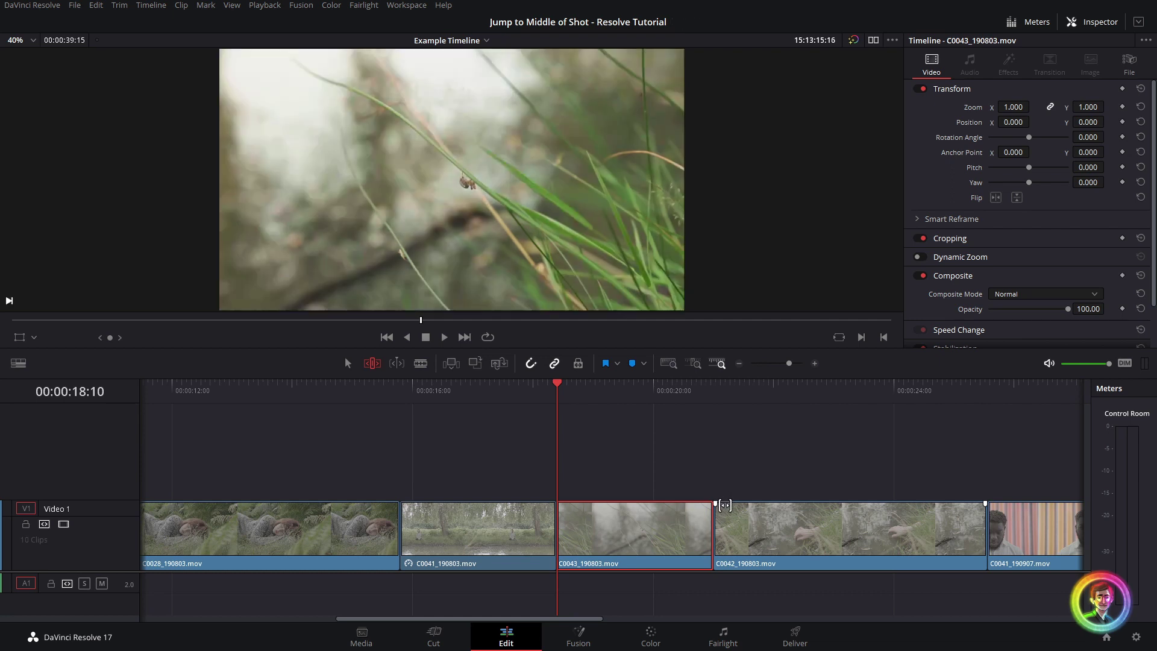
key("shift+6")
- Jump to C0043's middle and last frame, then back to mid-shot C0041 at 00:00:17:02
key("Down")
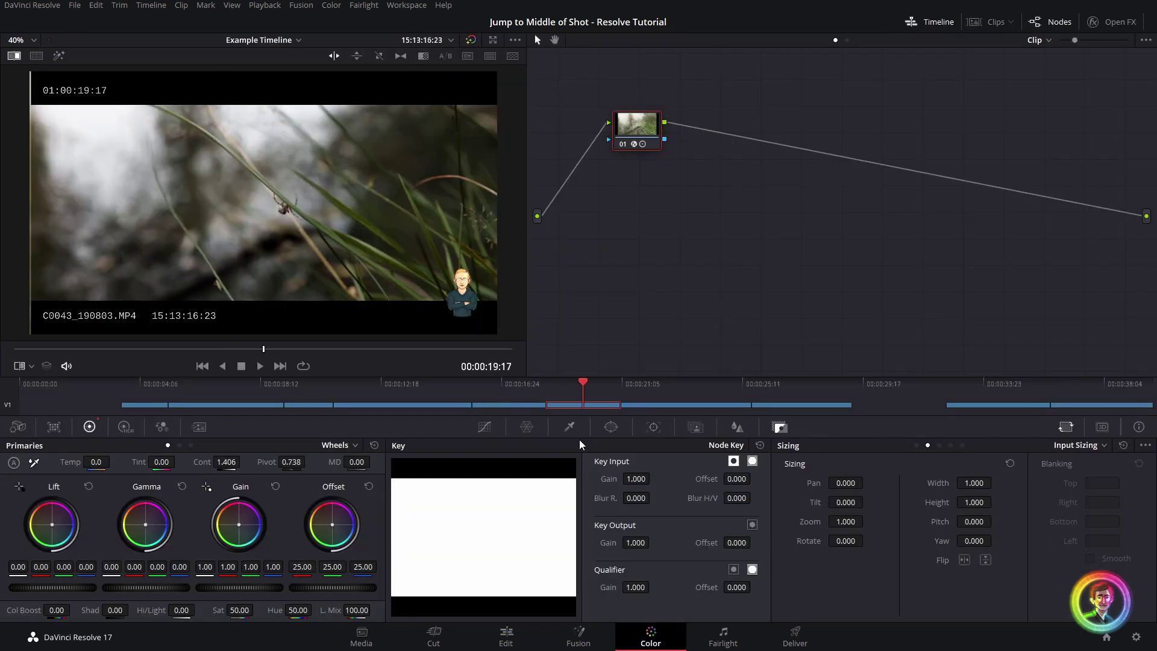
key("End")
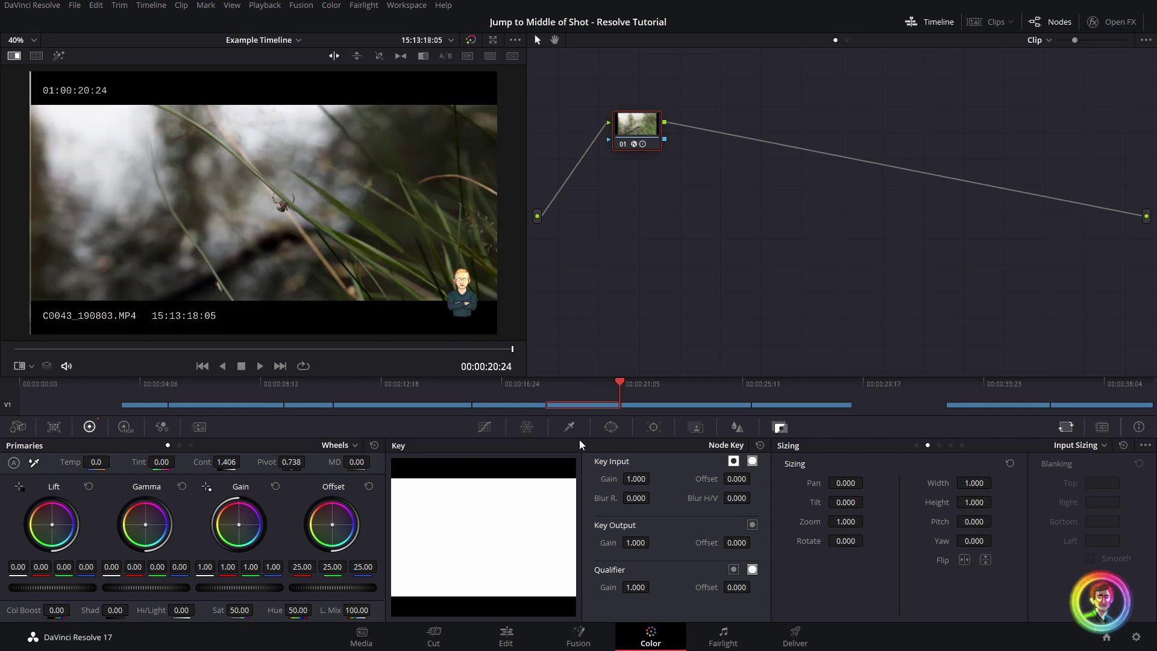
key("Up")
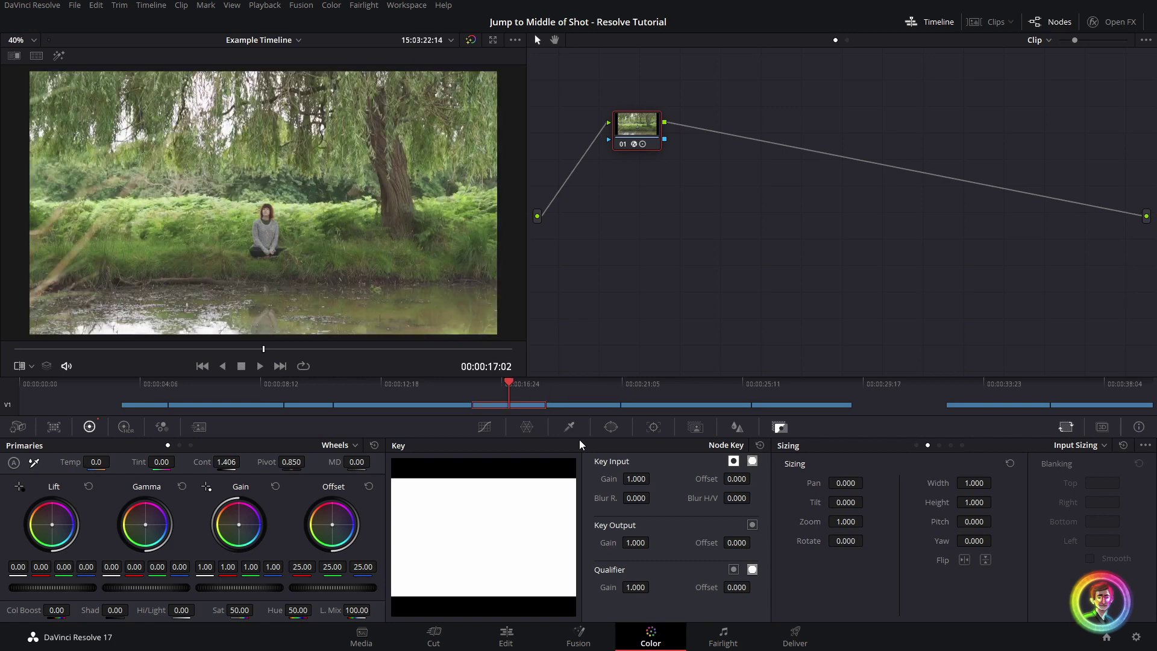
- Check the Automatically cue 9999 frames setting in Preferences > User > Color, then close Preferences
left_click(96, 5)
mouse_move(32, 5)
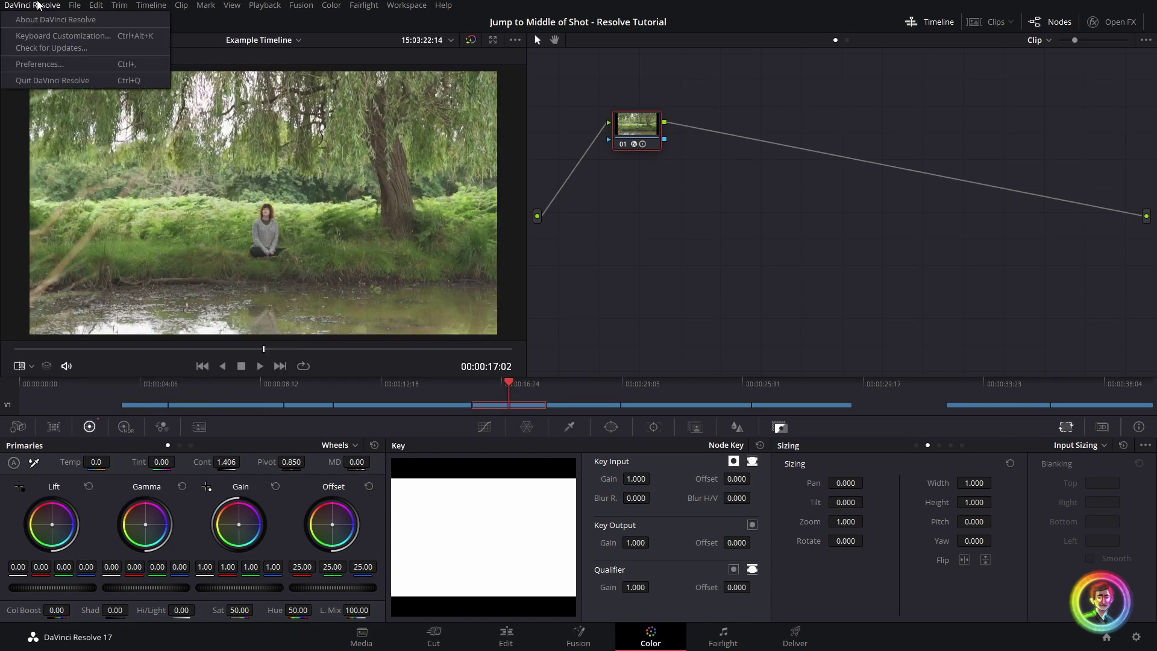
left_click(59, 64)
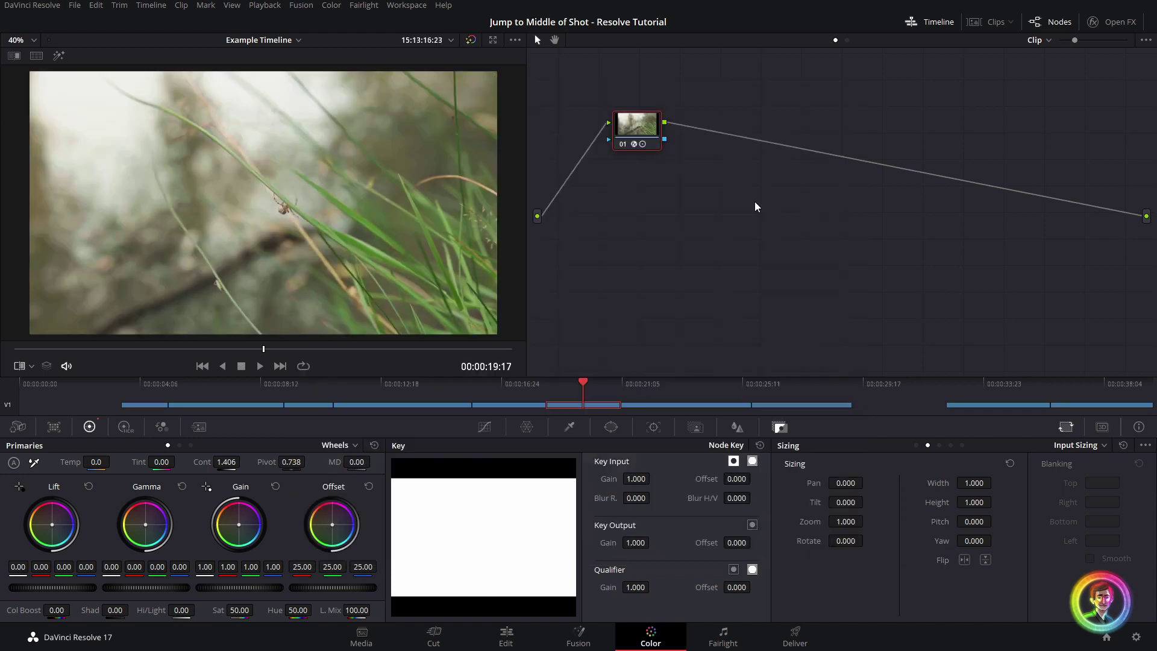
key("Up")
key("Up")
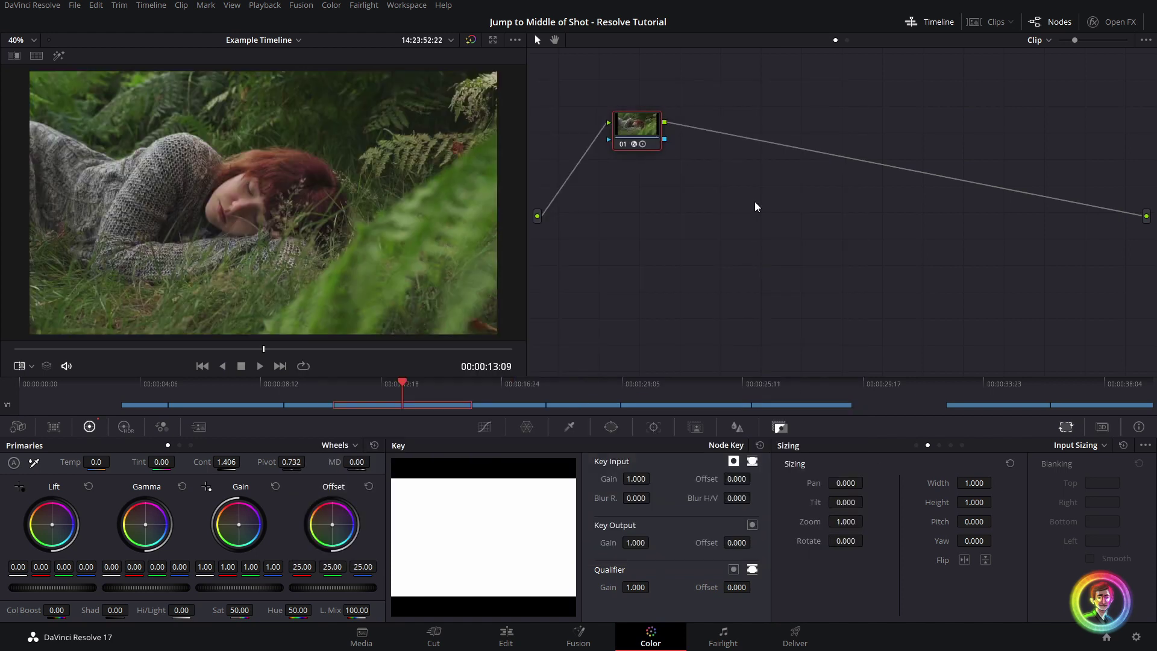
- Hop between shot middles, ending mid-shot in C0043 at 00:00:19:17
key("space")
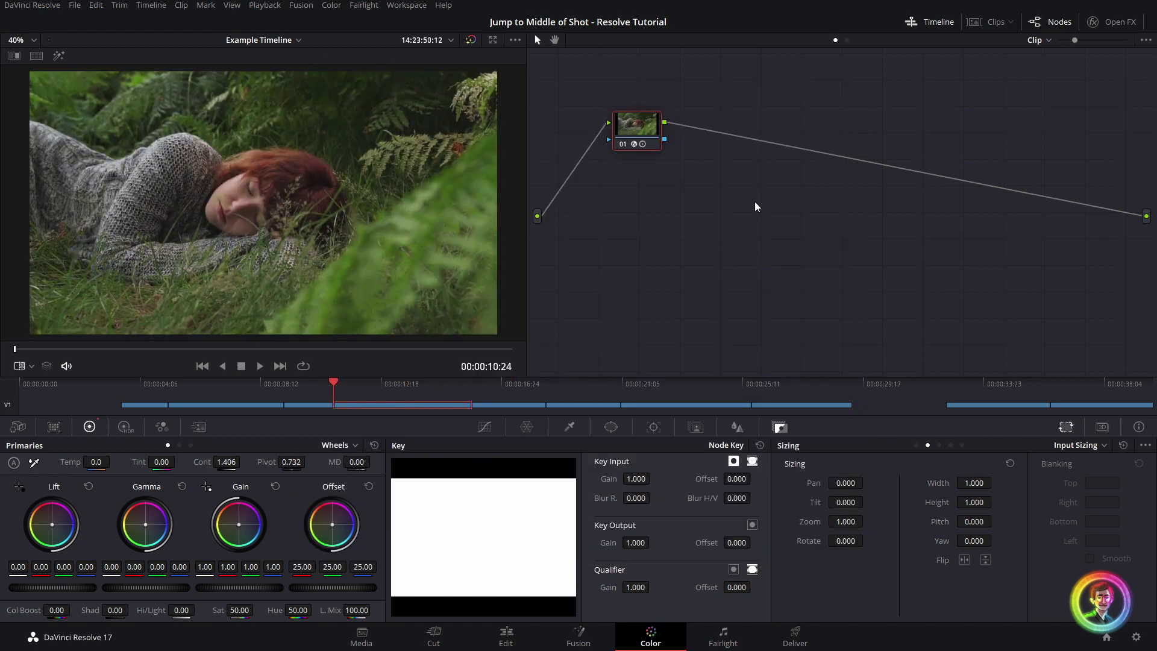
key("Down")
key("Down")
key("Down")
key("Down")
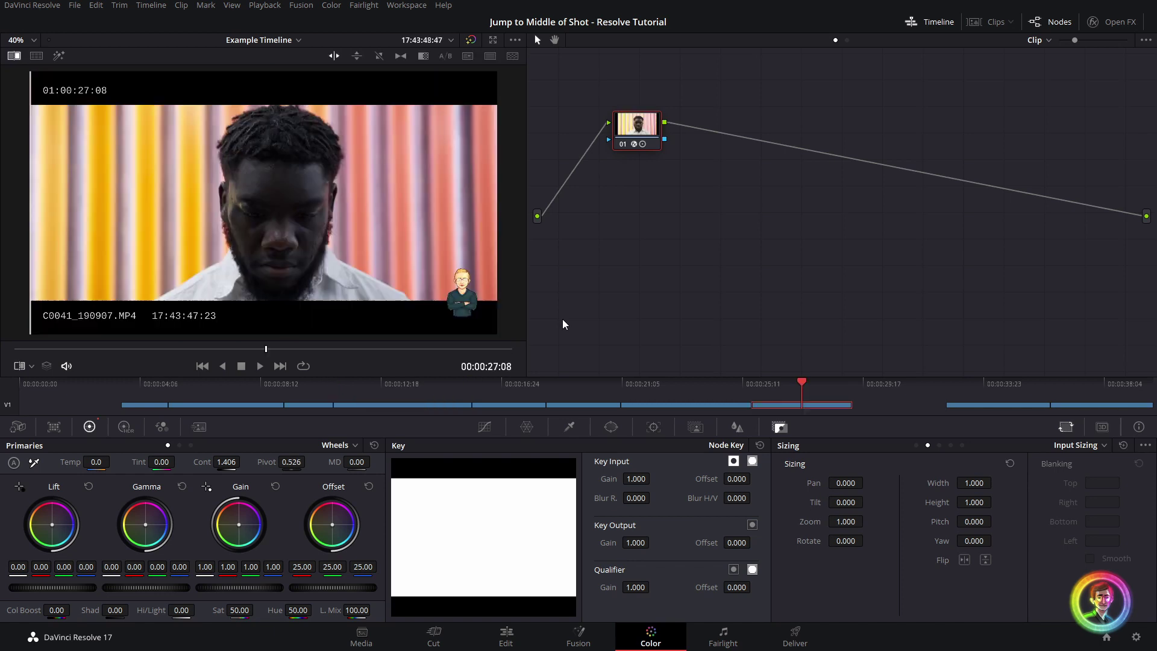
key("Up")
key("Up")
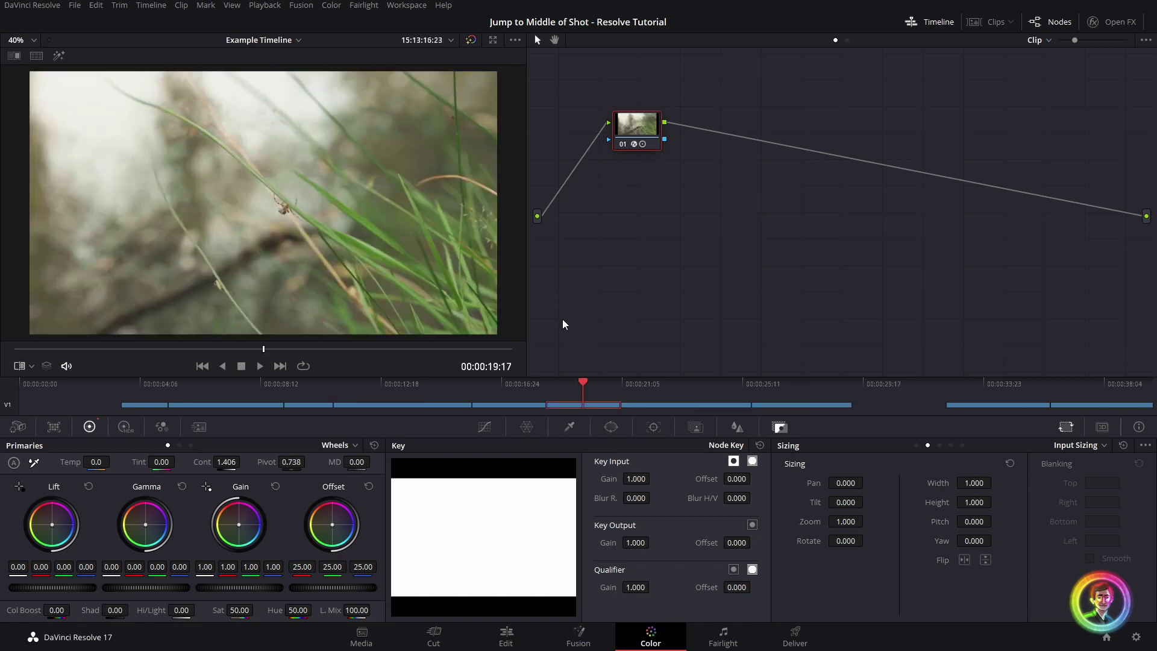